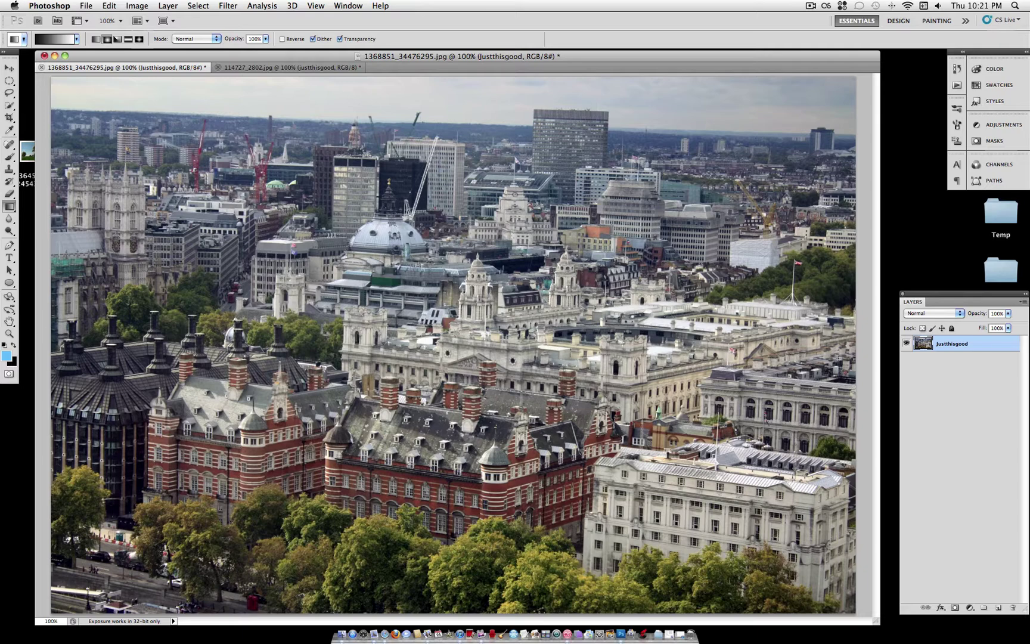
Duplicate the city photo's Justthisgood layer to create a Justthisgood copy above it
right_click(952, 347)
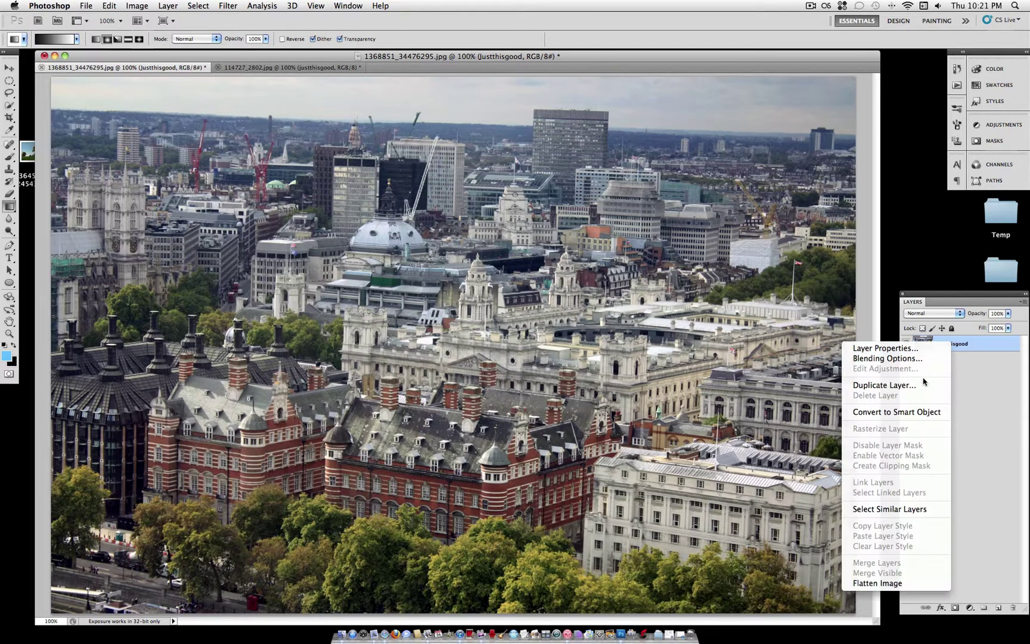
left_click(896, 385)
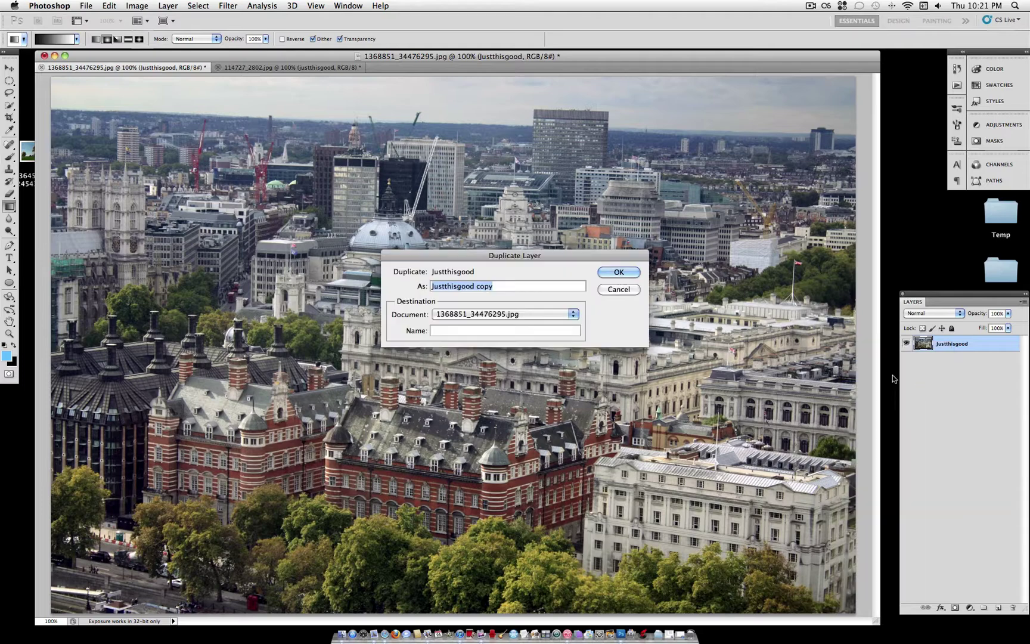
left_click(619, 272)
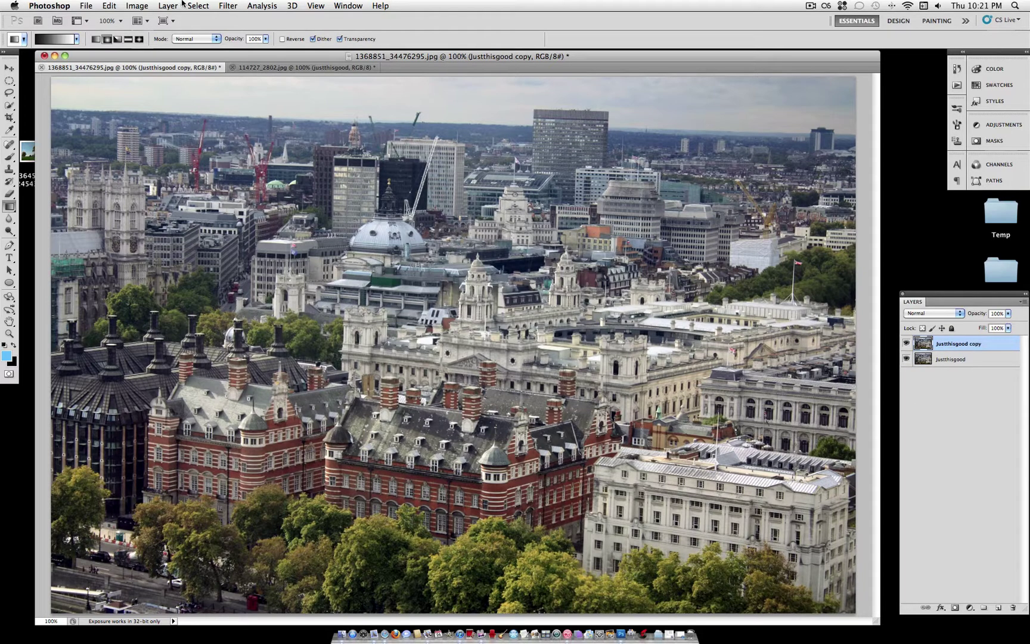
Apply a Gaussian Blur with a 5-pixel radius to the Justthisgood copy layer
left_click(230, 6)
mouse_move(257, 121)
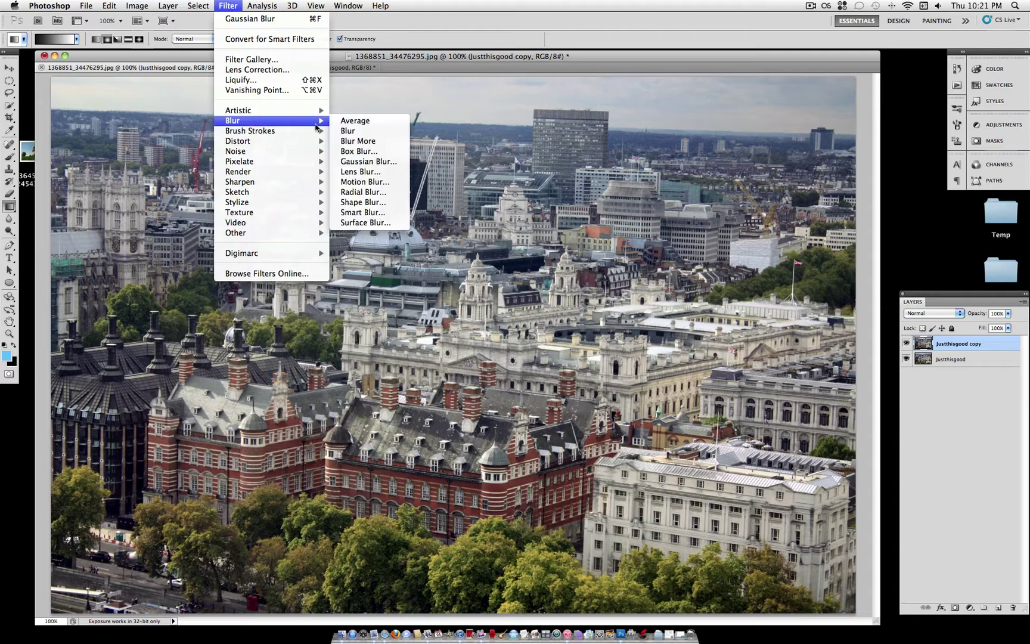
left_click(368, 163)
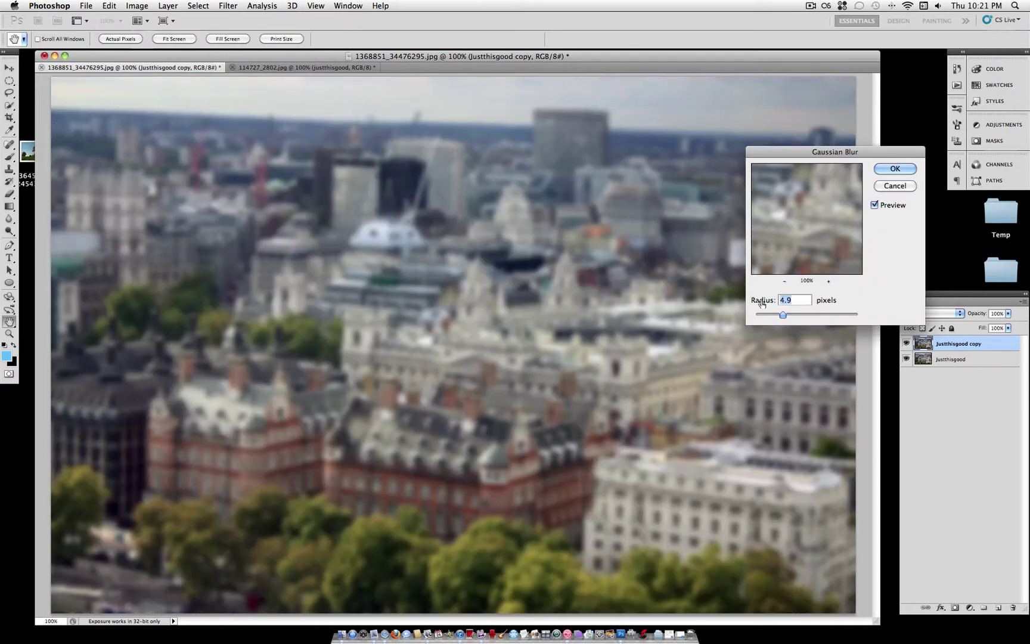
type("5")
left_click(773, 299)
type("2.5")
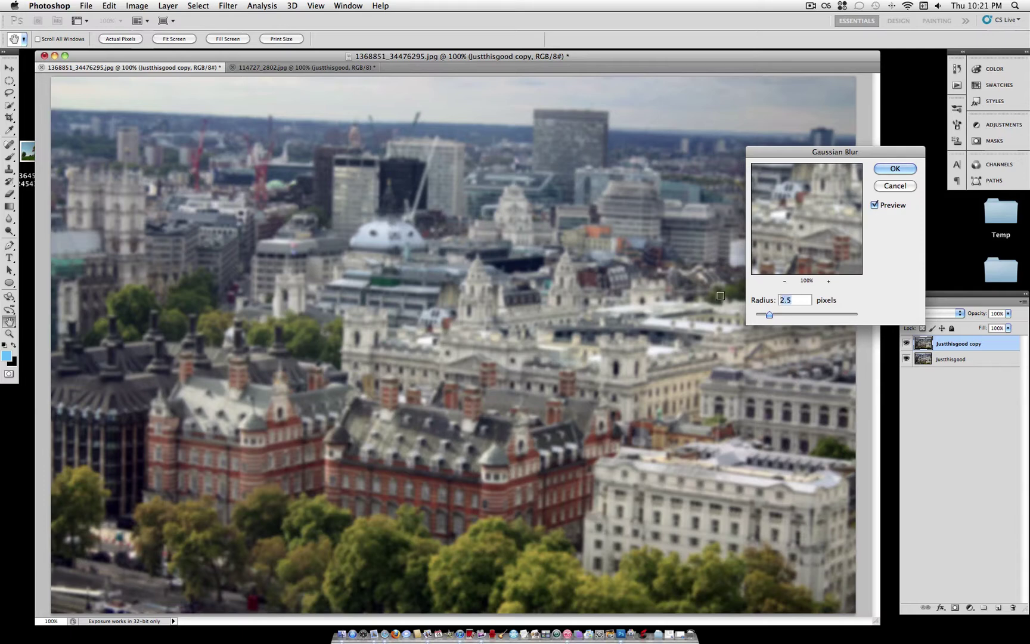
type("7.5")
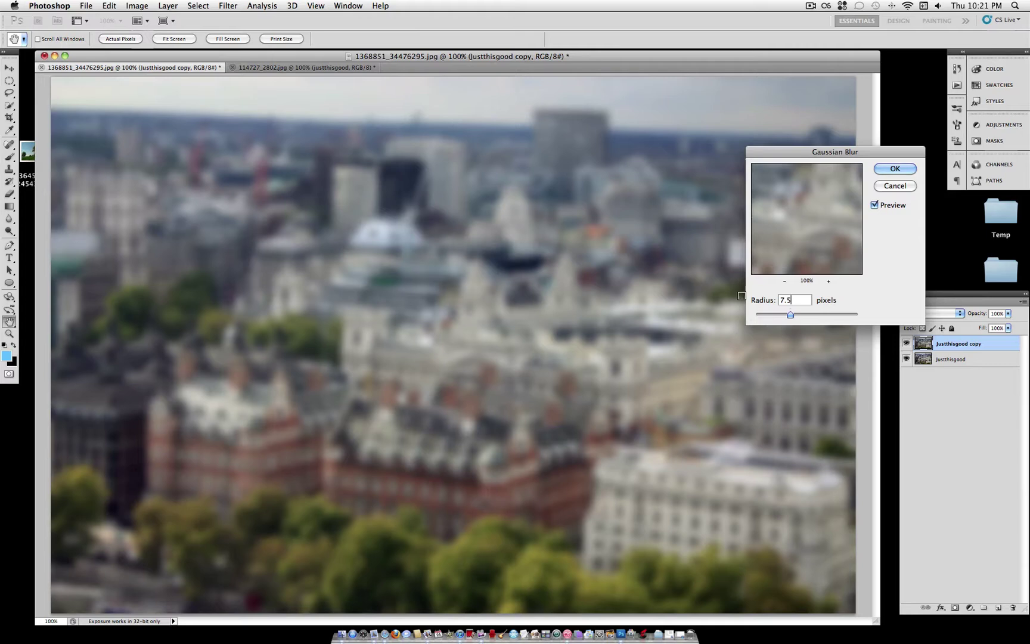
type("5")
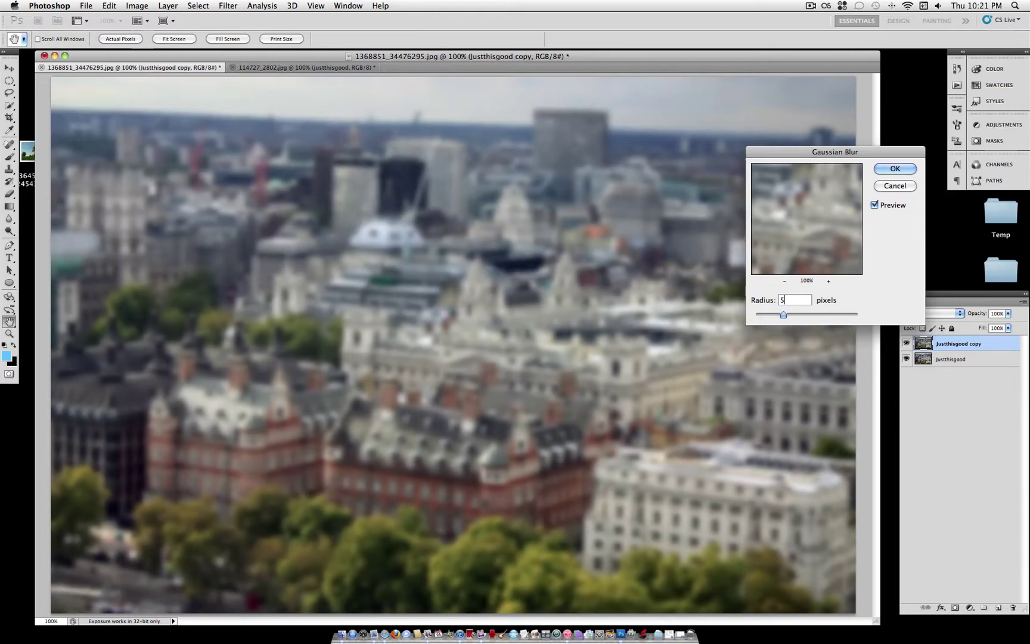
left_click(894, 169)
key("g")
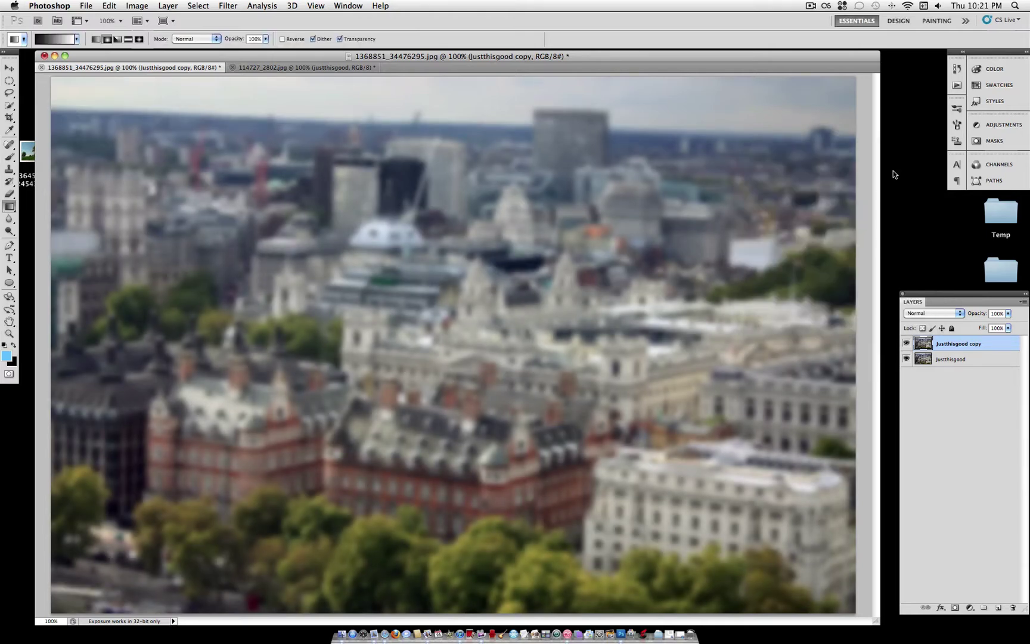
Attach a Reveal All layer mask to the blurred Justthisgood copy layer
left_click(167, 5)
mouse_move(216, 145)
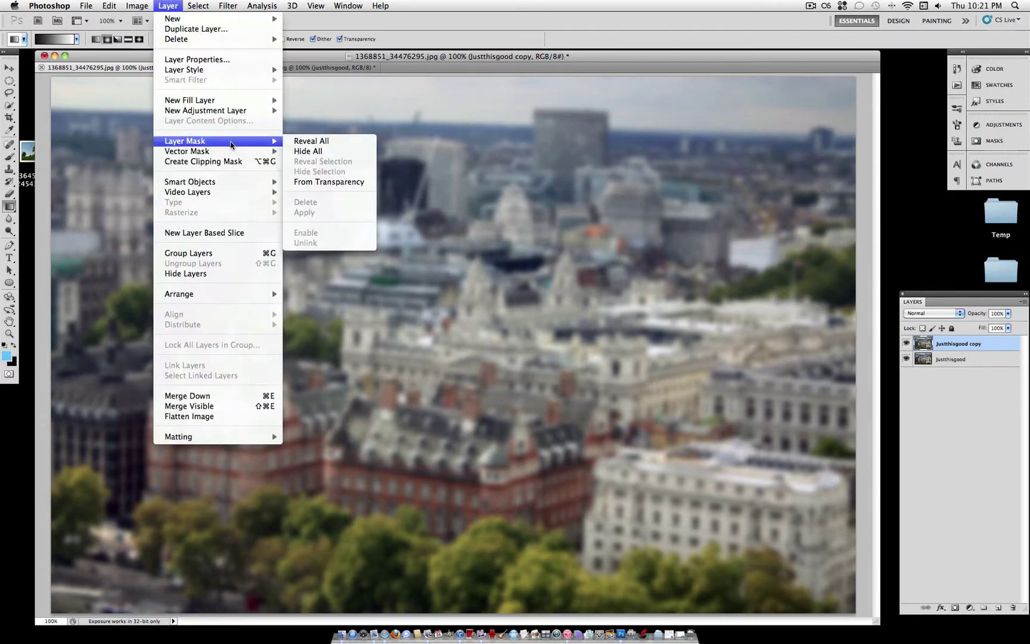
left_click(318, 140)
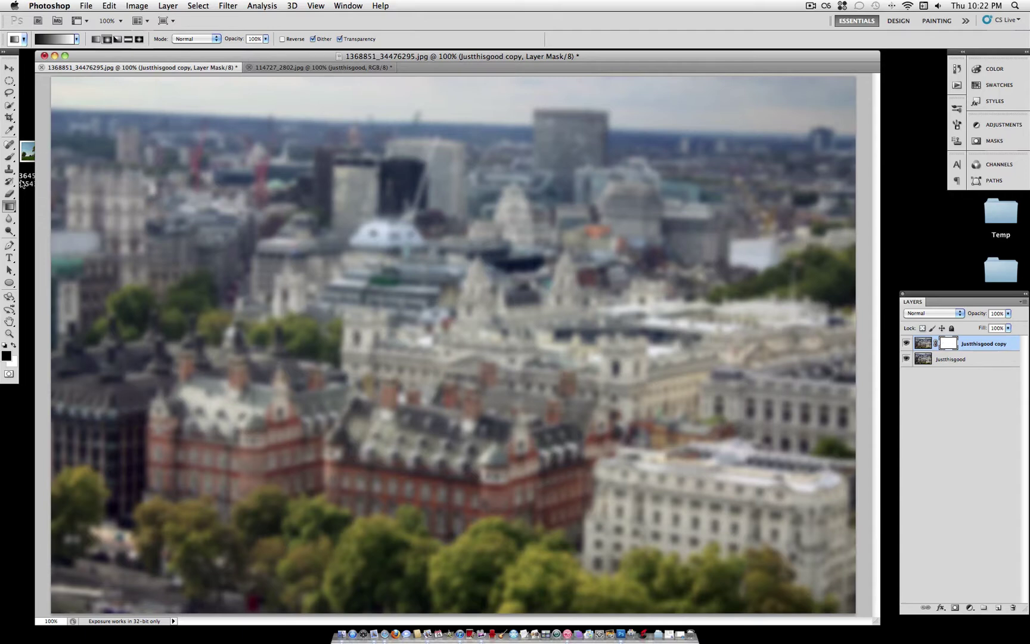
Set the Gradient tool to a black-and-white preset in Reflected Gradient mode
left_click_drag(9, 206, 50, 207)
left_click(77, 39)
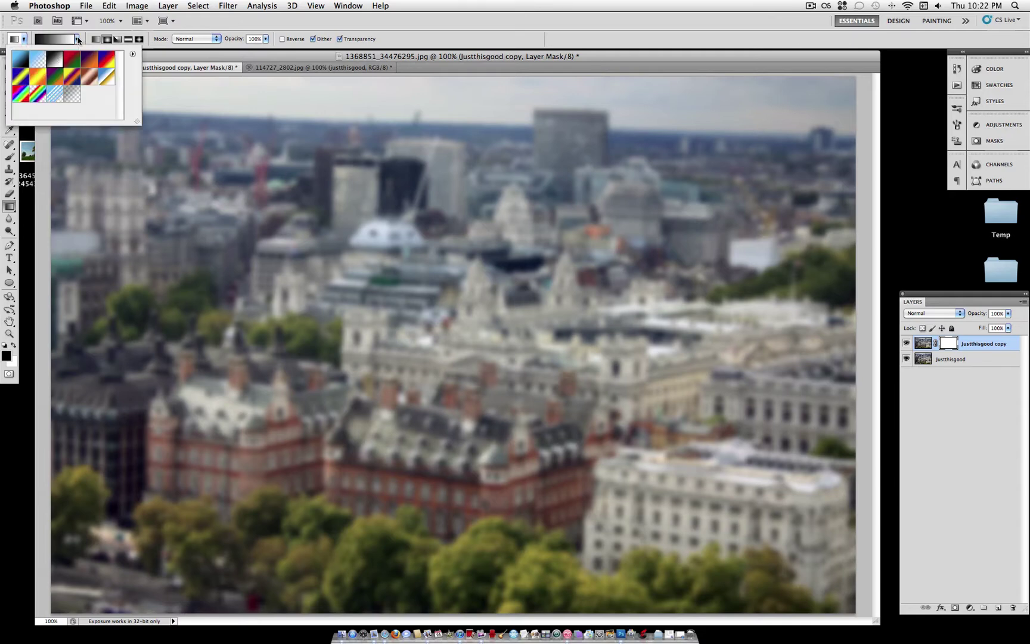
left_click(77, 39)
left_click(12, 346)
left_click(77, 39)
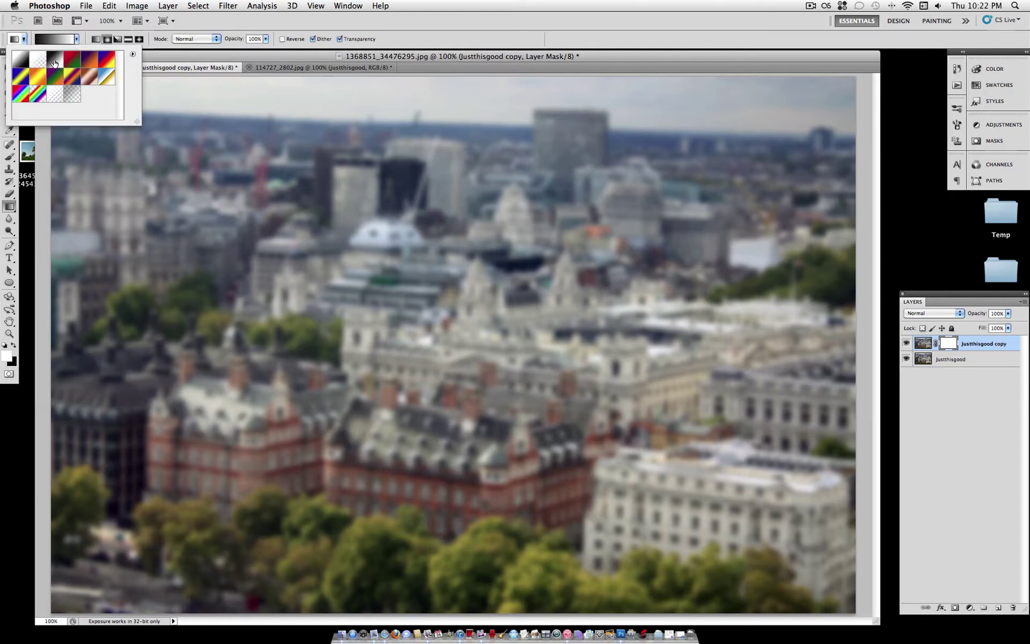
left_click(77, 39)
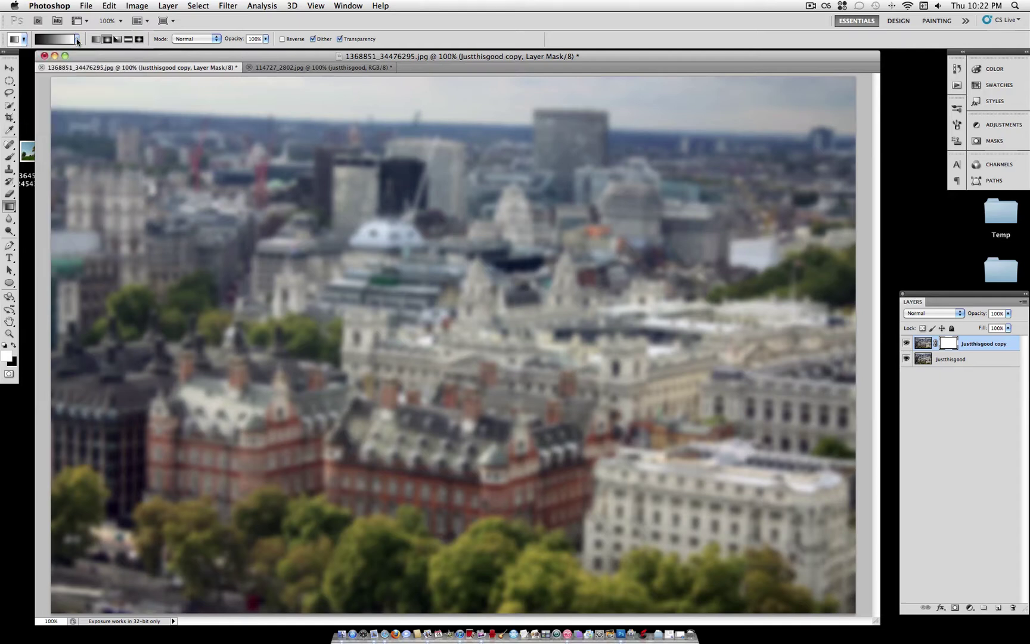
left_click(127, 39)
Draw vertical reflected gradients on the mask until the mid-city band is sharp
left_click_drag(496, 244, 476, 371)
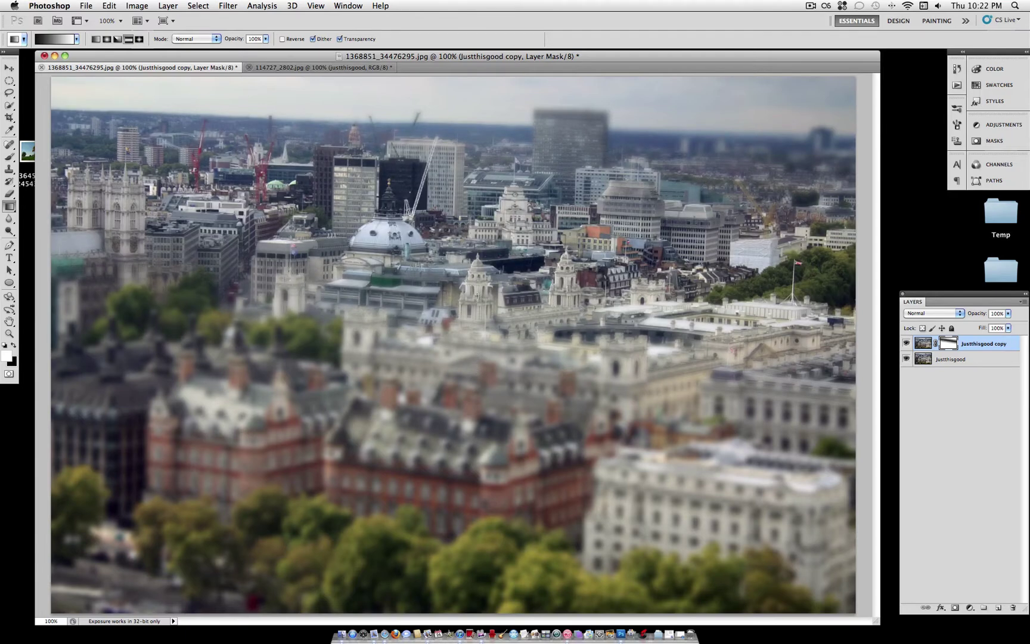
left_click_drag(477, 296, 462, 393)
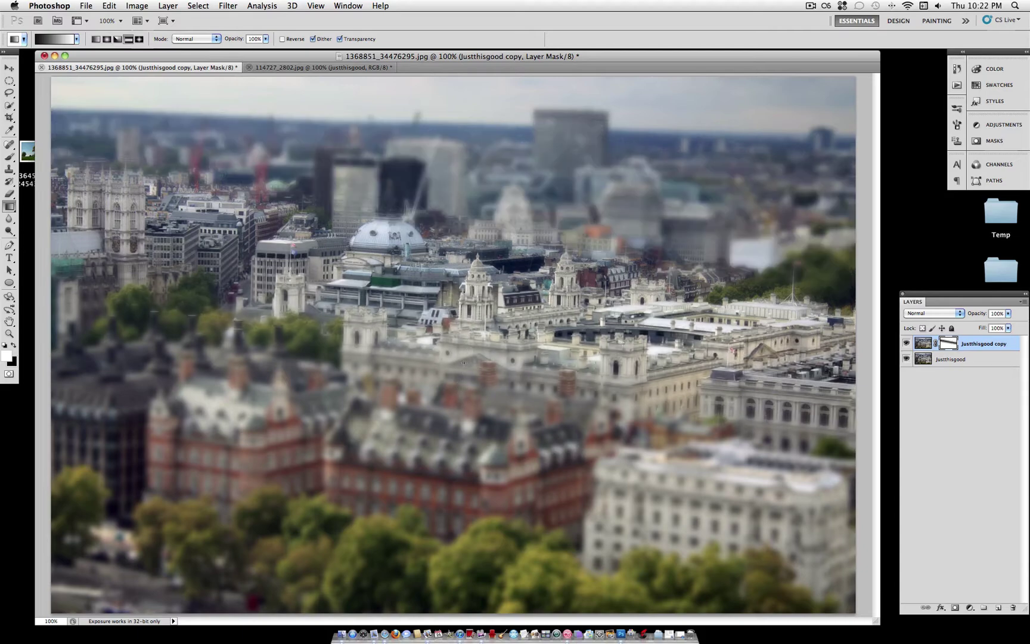
left_click_drag(482, 291, 459, 441)
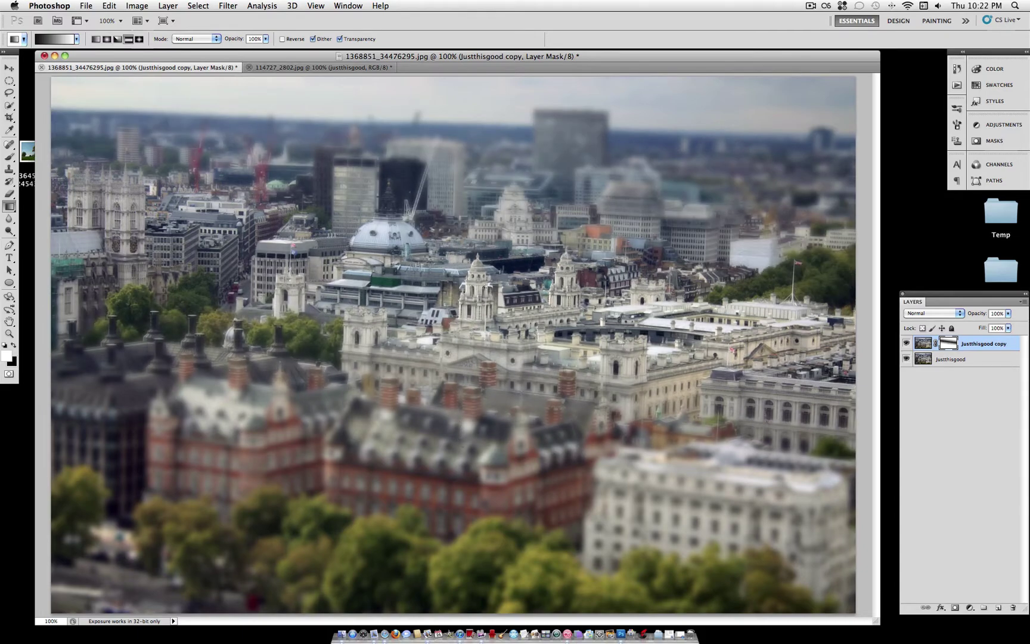
left_click_drag(481, 308, 467, 472)
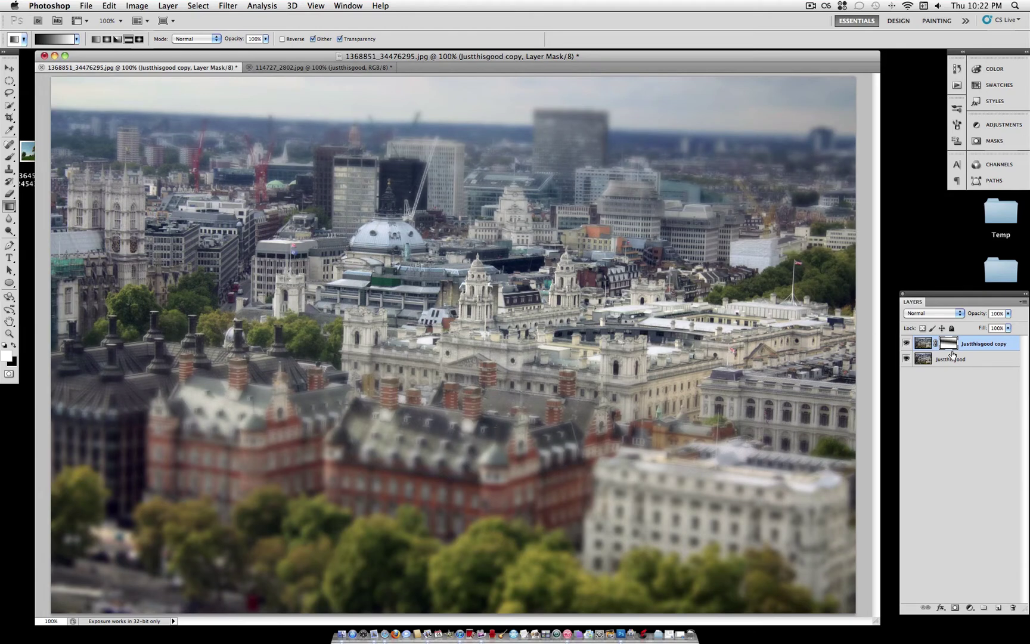
key("super+2")
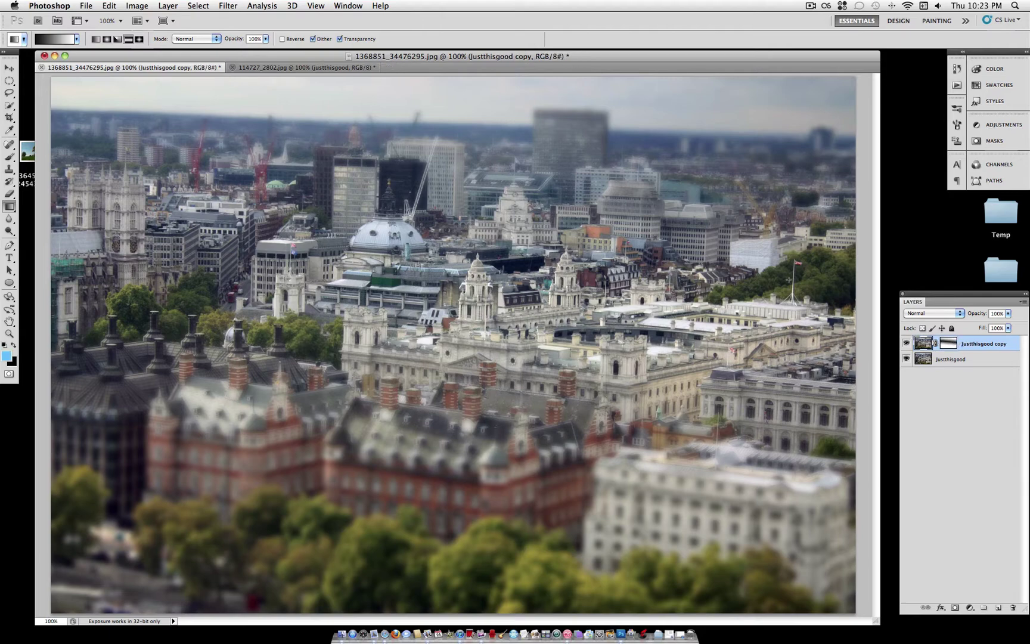
Switch to the 114727_2802.jpg café photo and duplicate its justthisgood layer
left_click(289, 68)
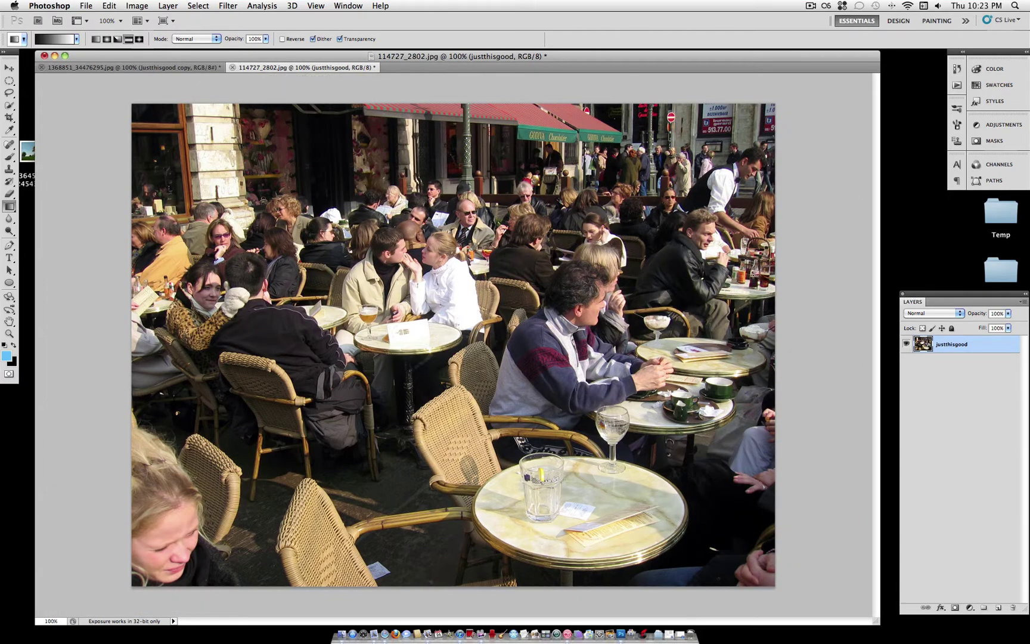
left_click(106, 40)
right_click(985, 355)
left_click(933, 393)
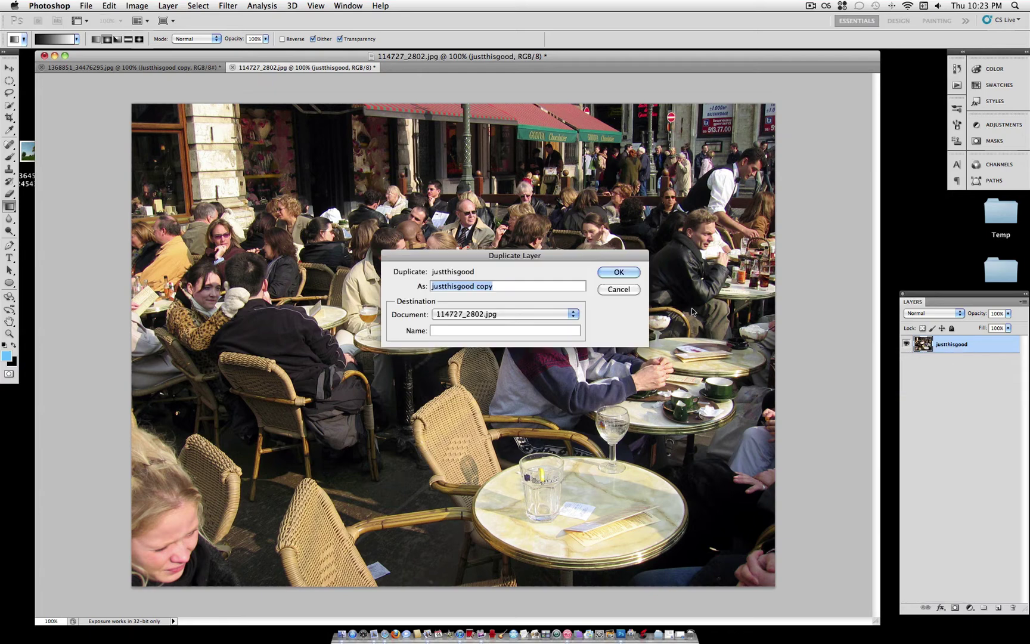
left_click(620, 274)
left_click(226, 5)
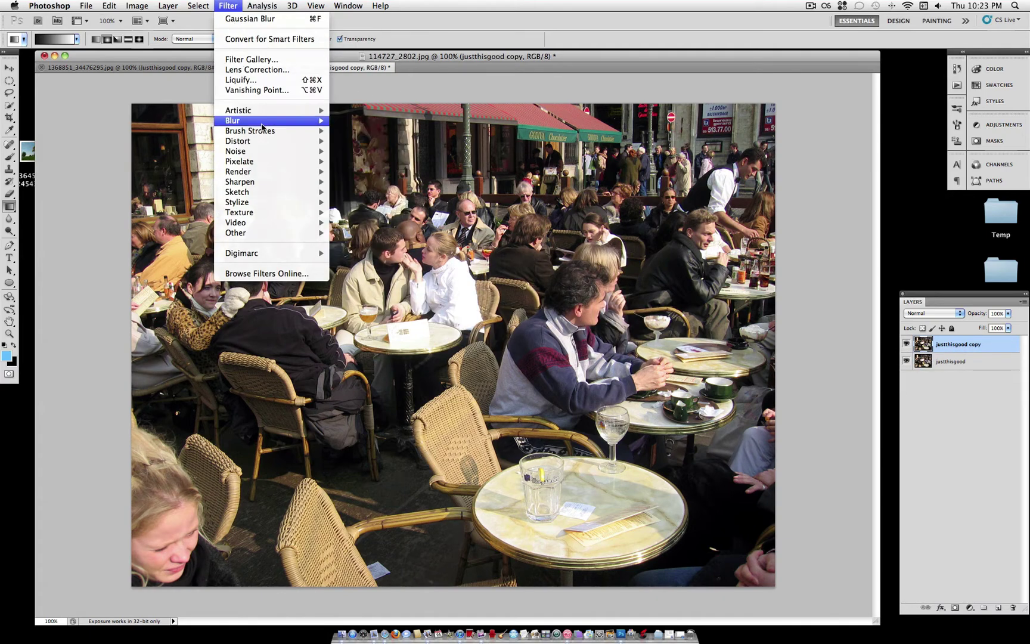
Reapply the last Gaussian Blur to the café's justthisgood copy layer
mouse_move(263, 125)
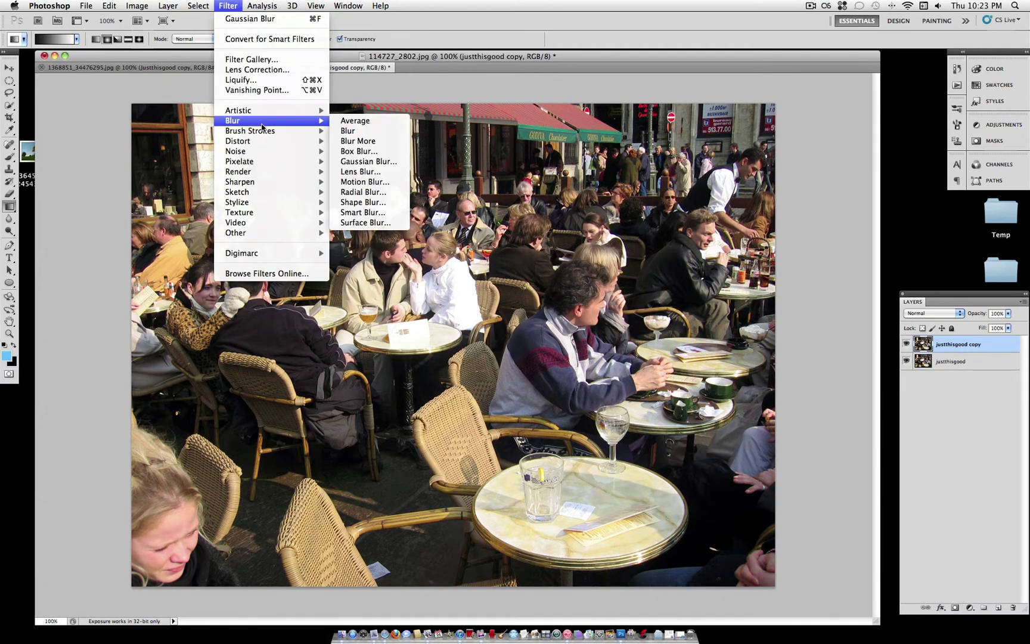
left_click(282, 24)
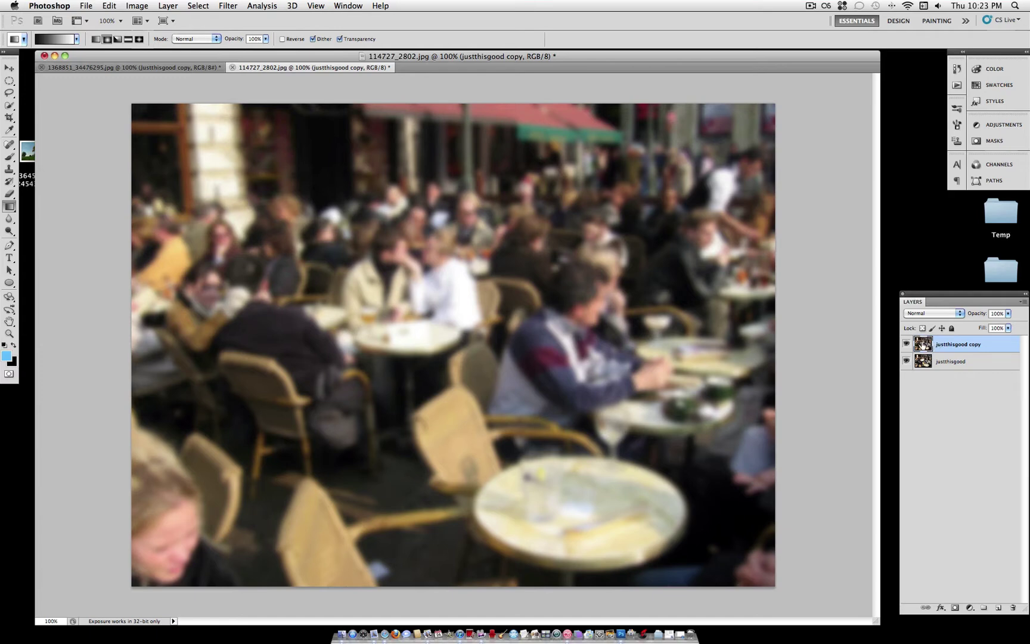
Add a Reveal All mask to the café copy layer and select Radial Gradient mode
left_click(169, 5)
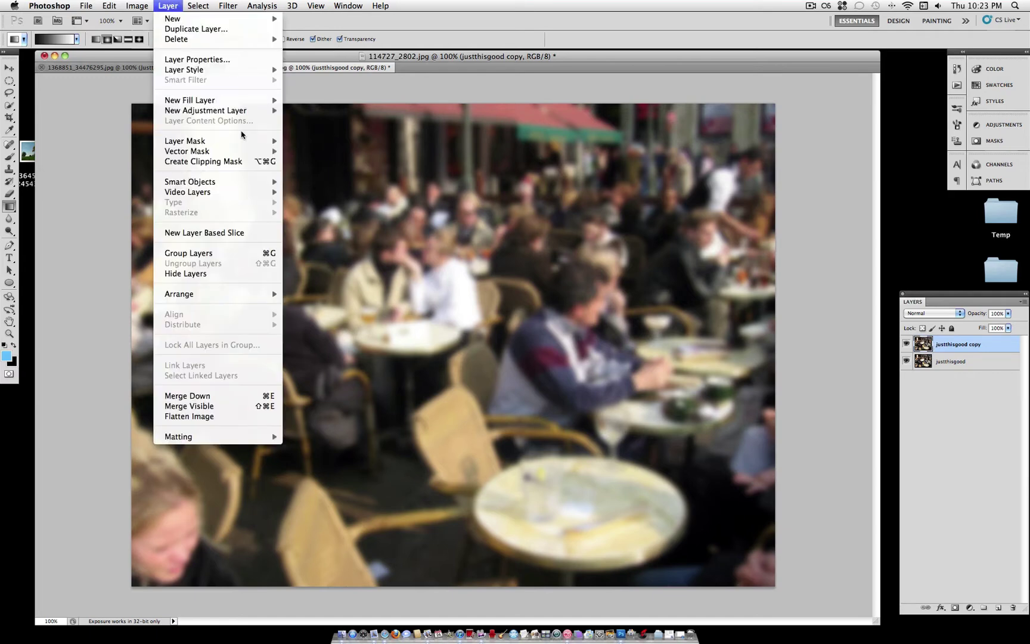
mouse_move(244, 142)
left_click(321, 145)
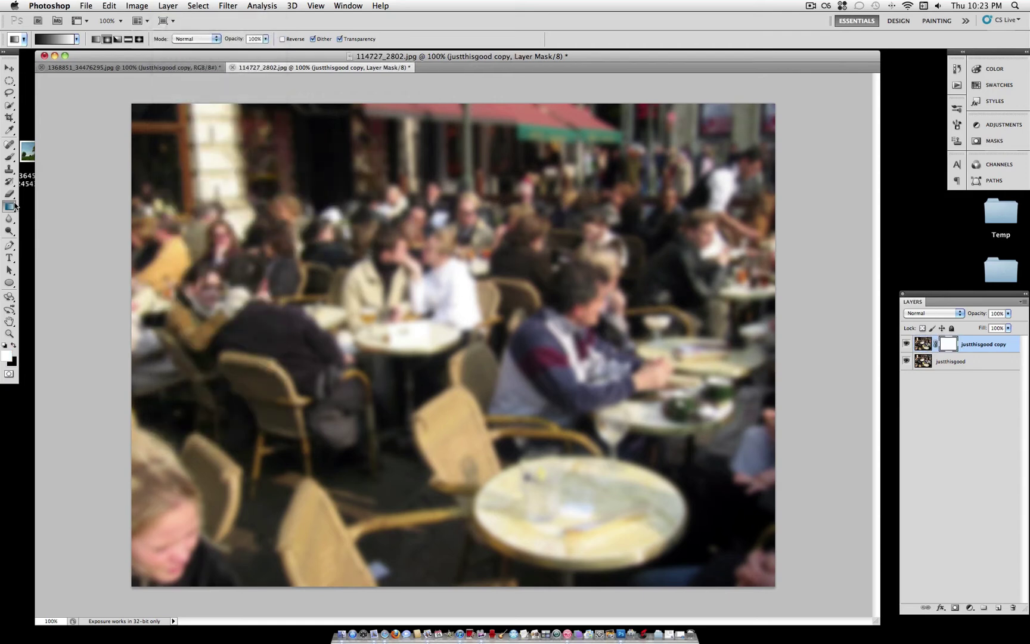
left_click(111, 39)
Drag radial gradients outward from the couple to sharpen them, then compare with the original
left_click_drag(396, 293, 337, 293)
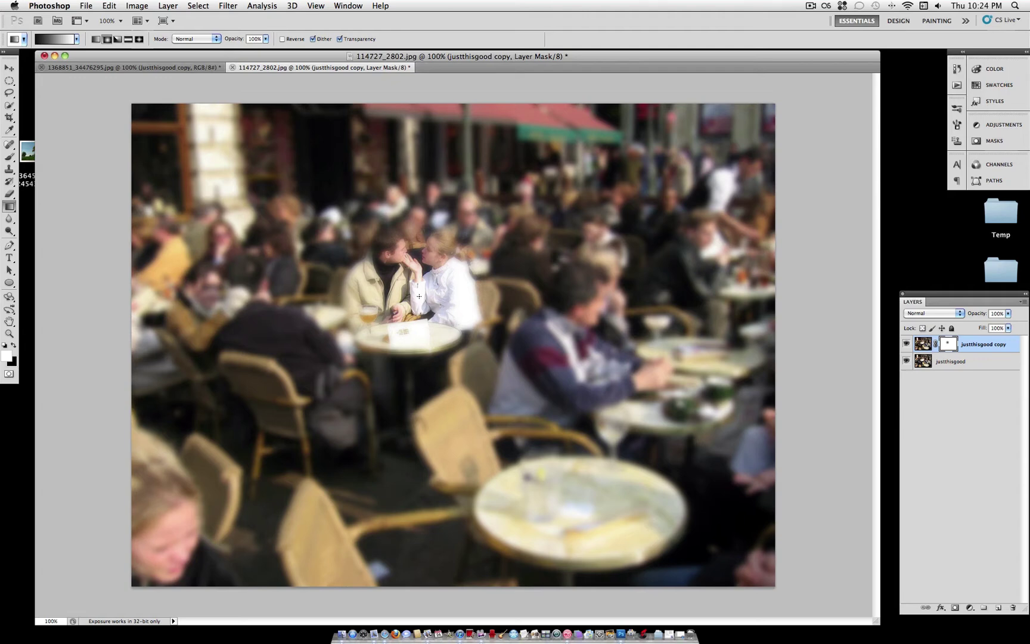
left_click_drag(396, 295, 305, 294)
left_click_drag(421, 303, 257, 288)
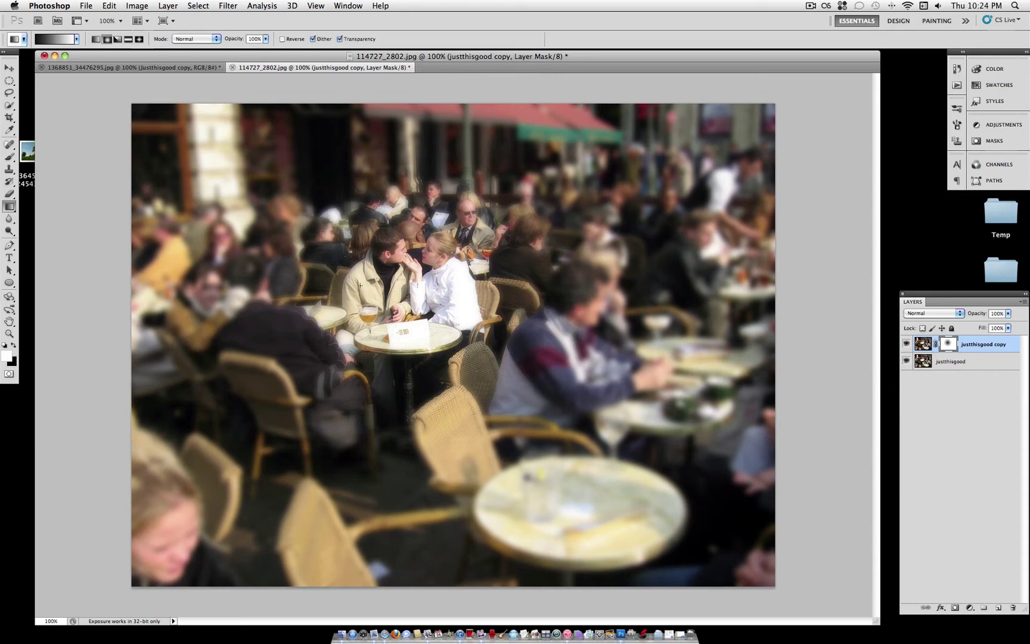
left_click(906, 344)
left_click(906, 344)
Return to the 1368851_34476295.jpg city aerial document
left_click(183, 68)
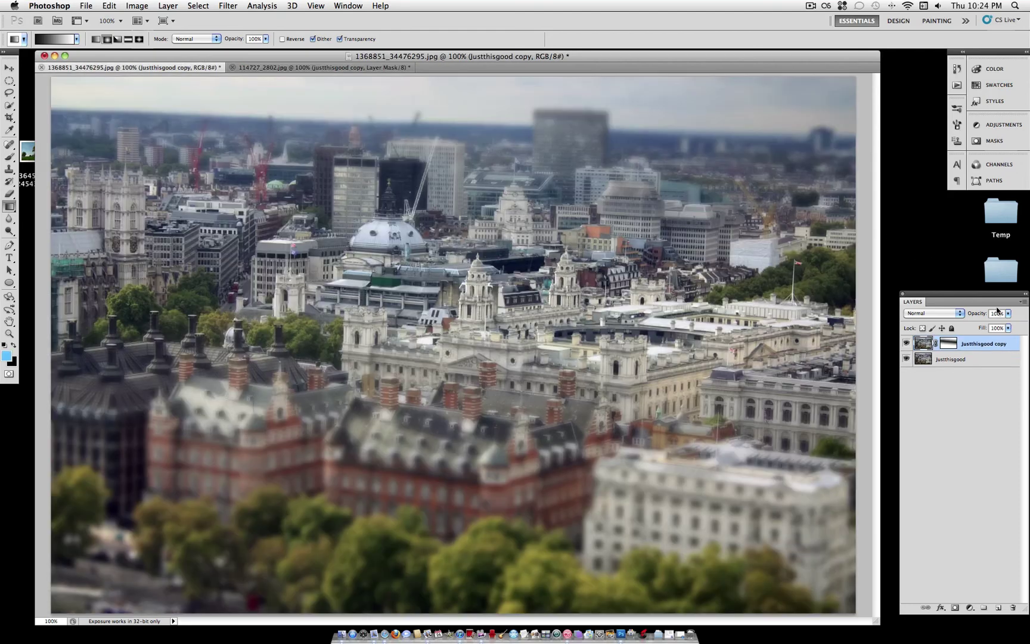